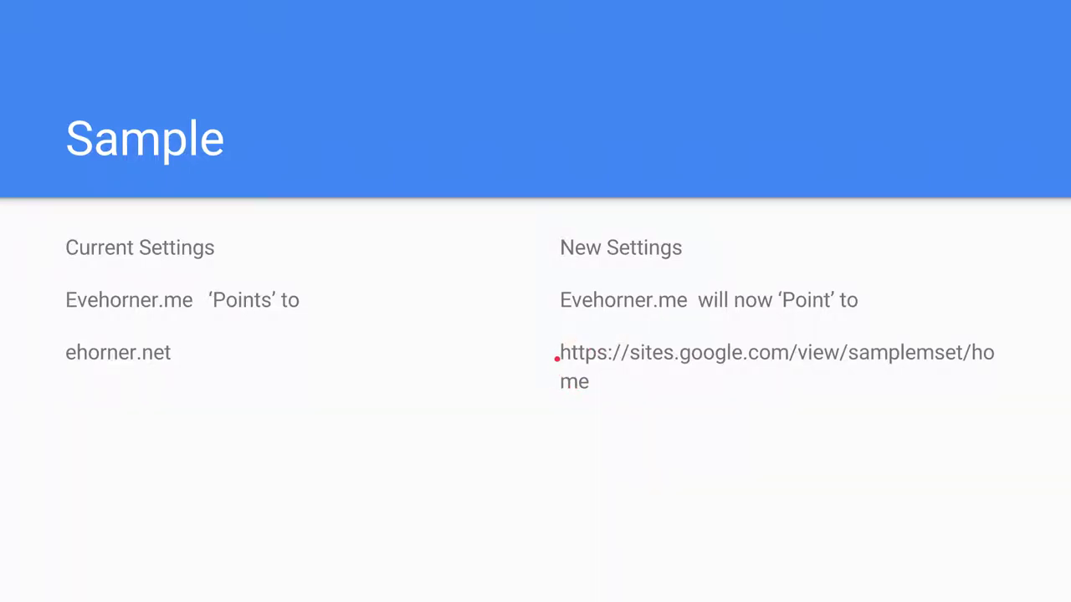
mouse_move(265, 595)
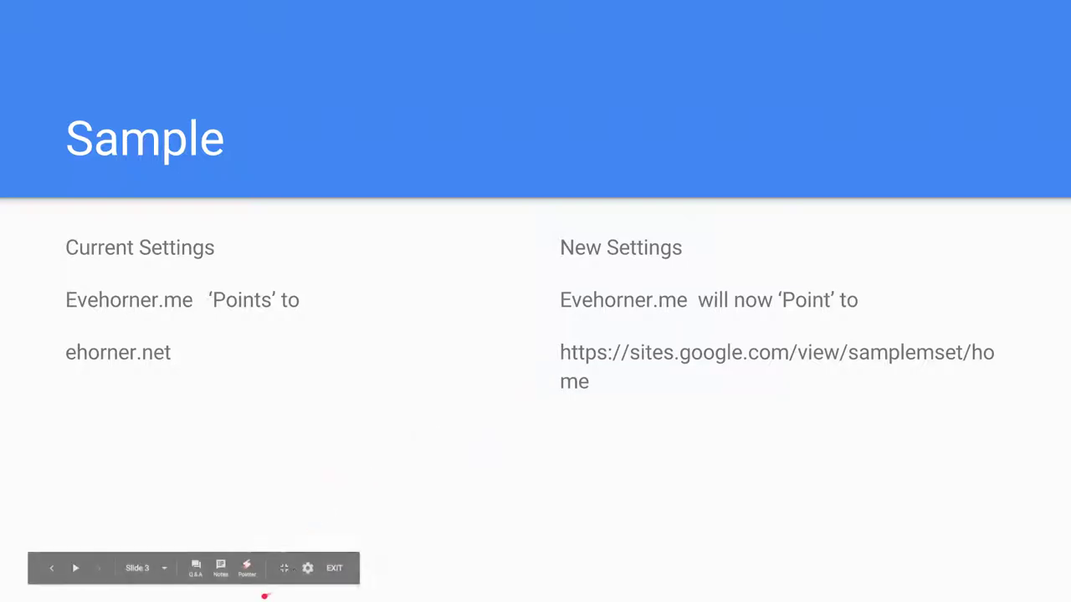
left_click(335, 568)
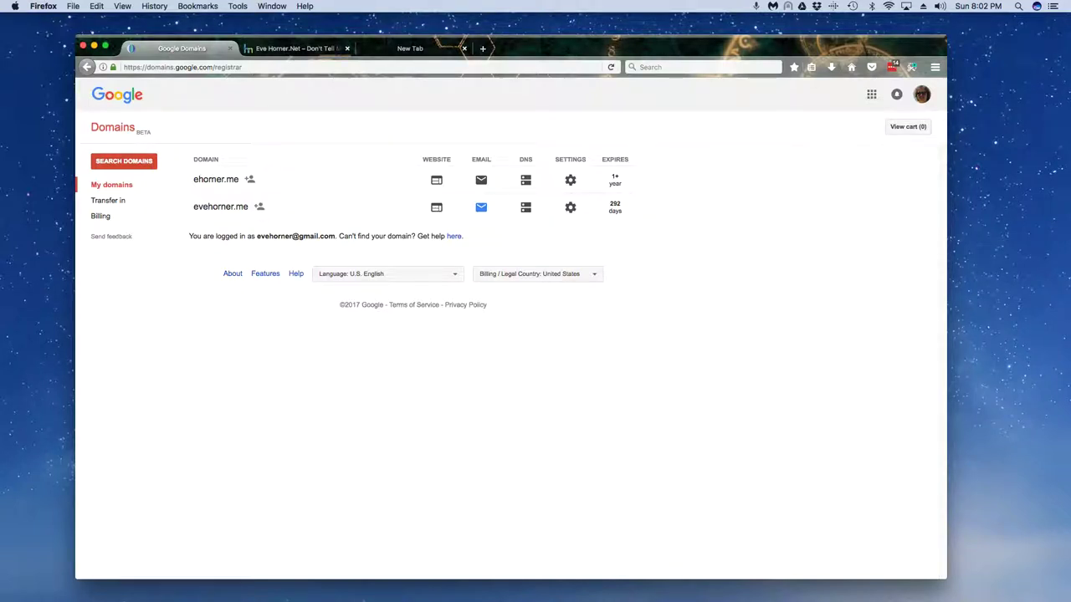
left_click(435, 206)
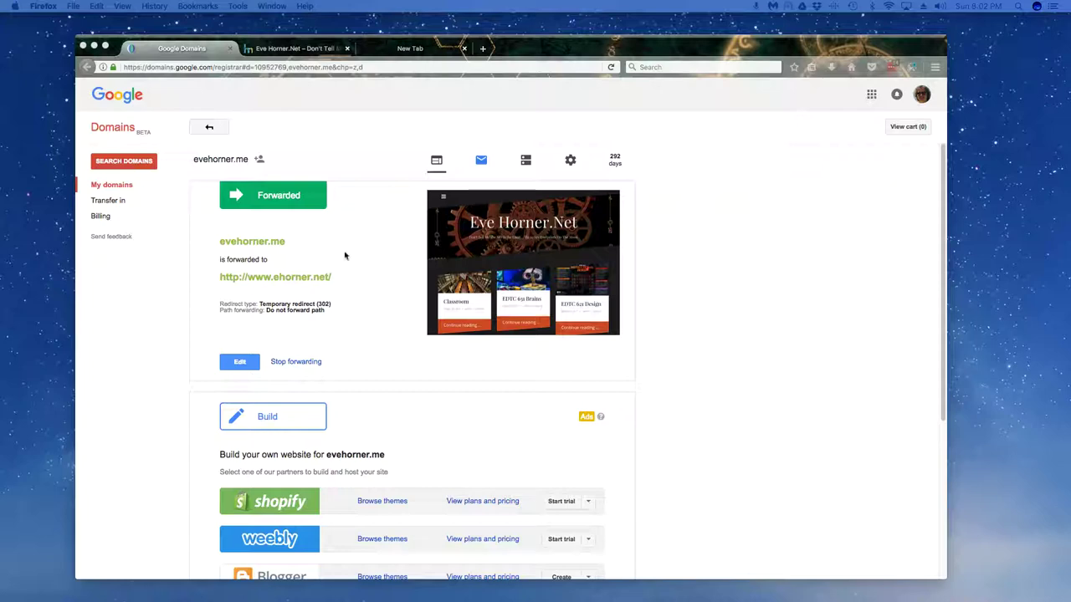
Test evehorner.me in a new Firefox tab, confirming it lands on ehorner.net, then return to Google Domains.
left_click(322, 48)
left_click(361, 48)
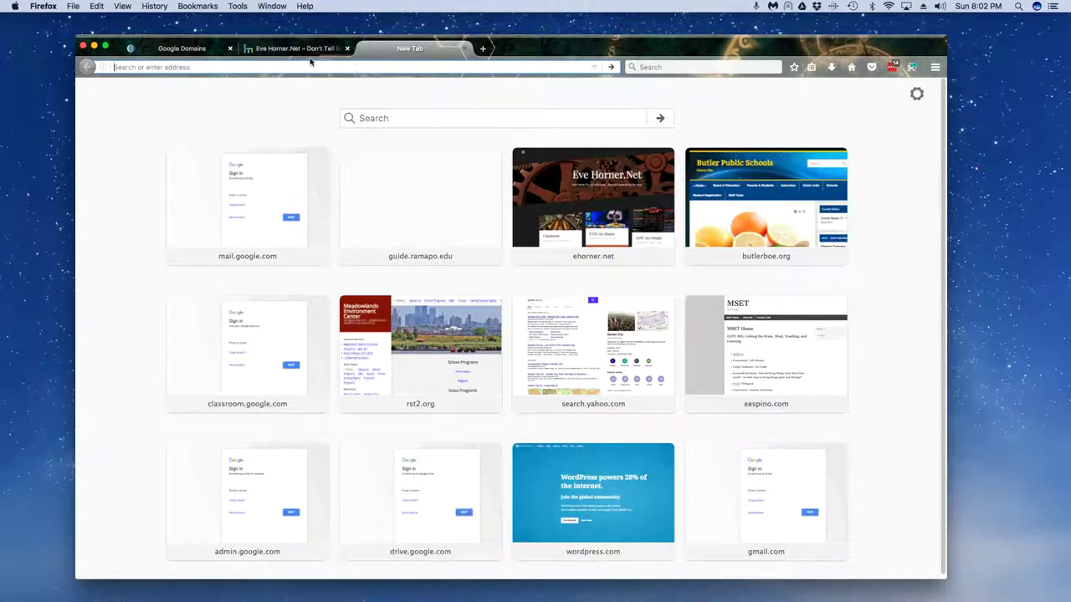
left_click(259, 49)
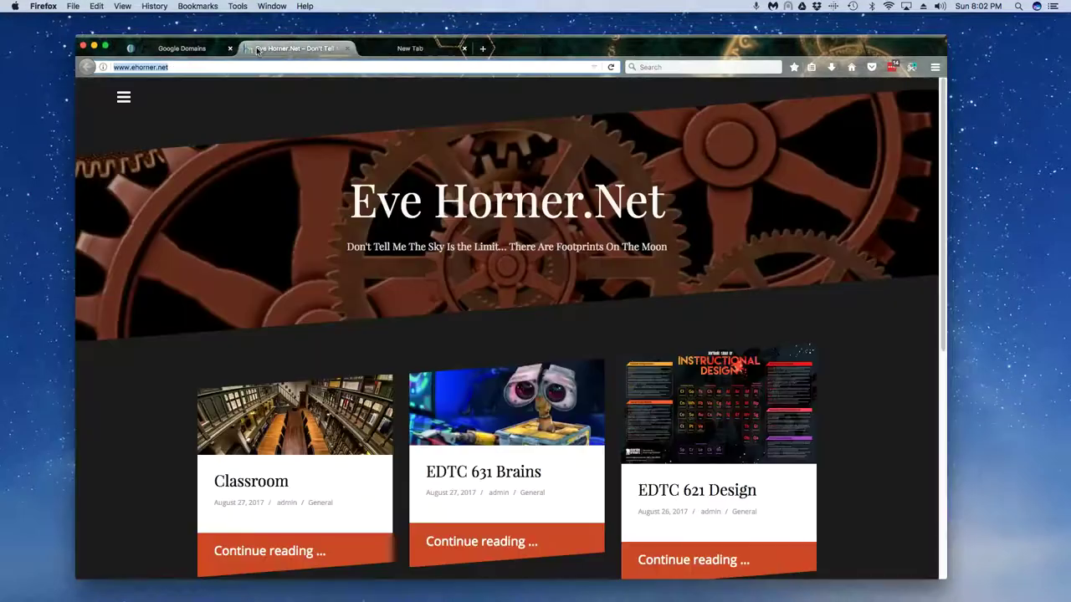
left_click(179, 68)
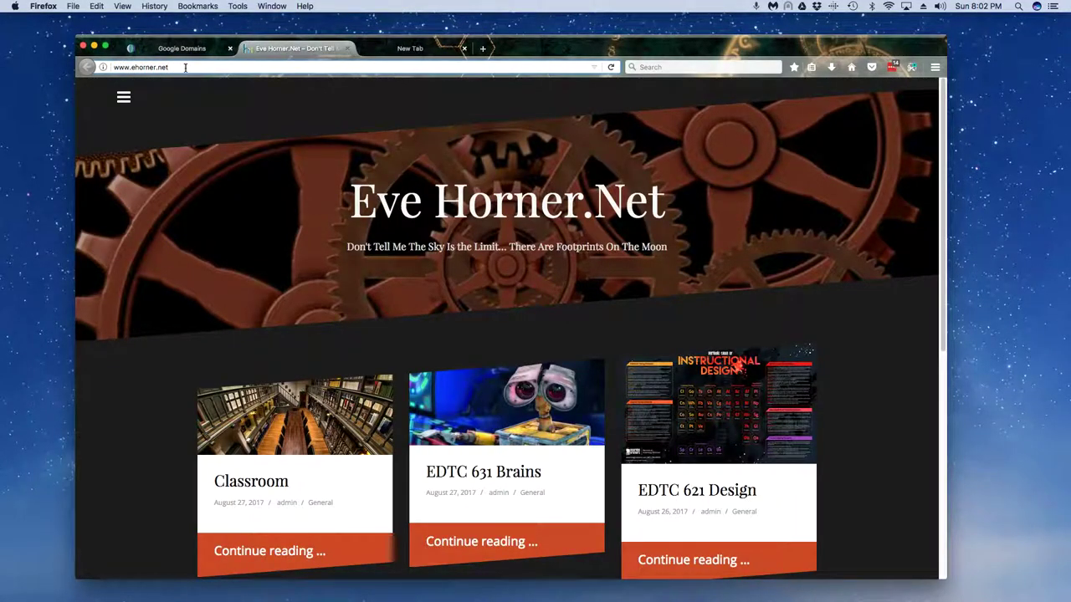
left_click(396, 50)
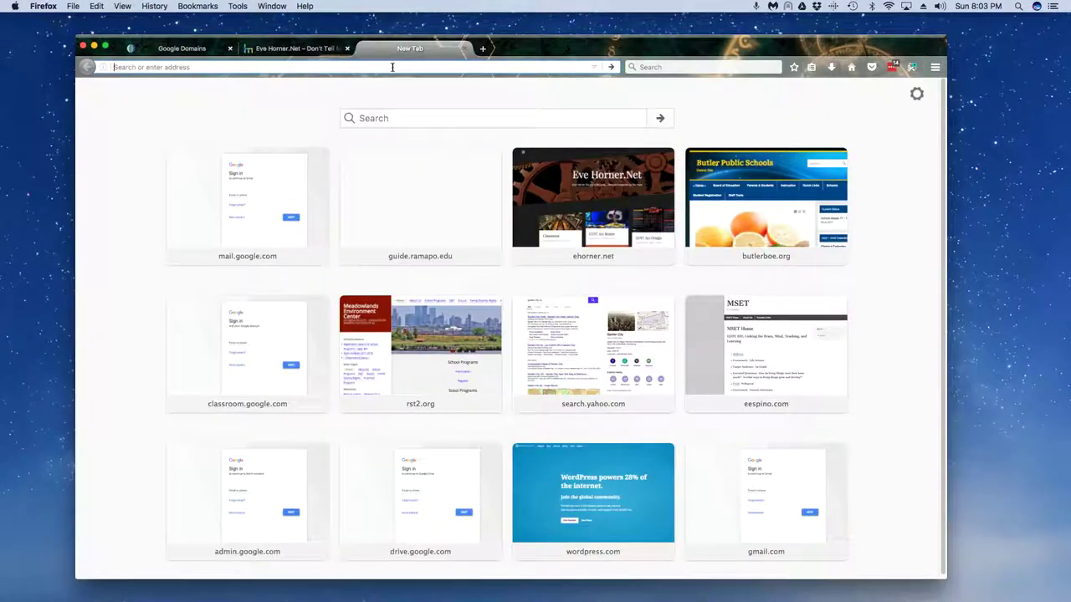
type("eveh")
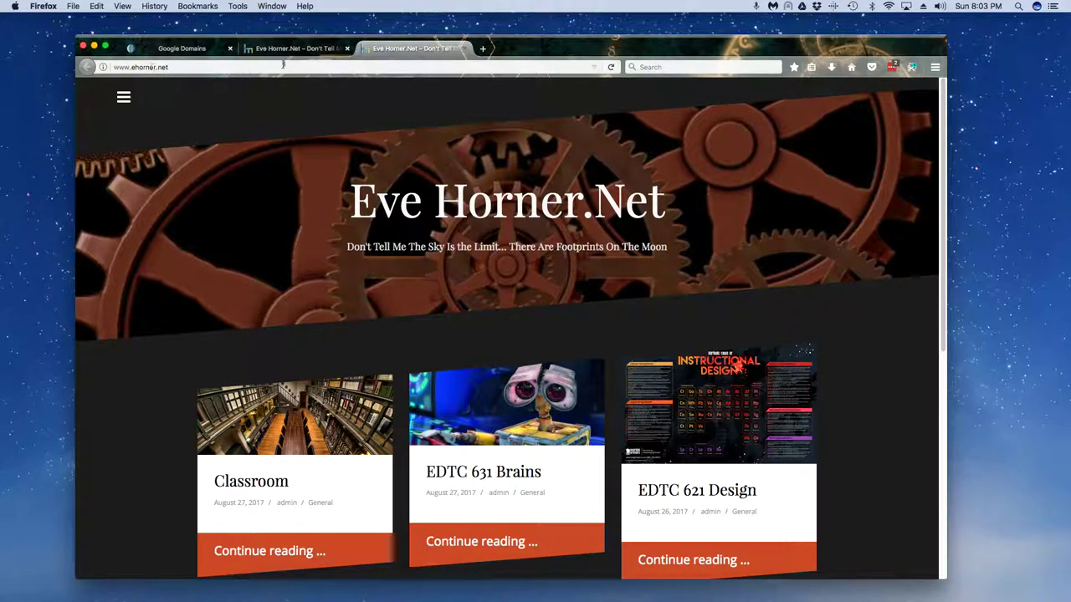
left_click(192, 53)
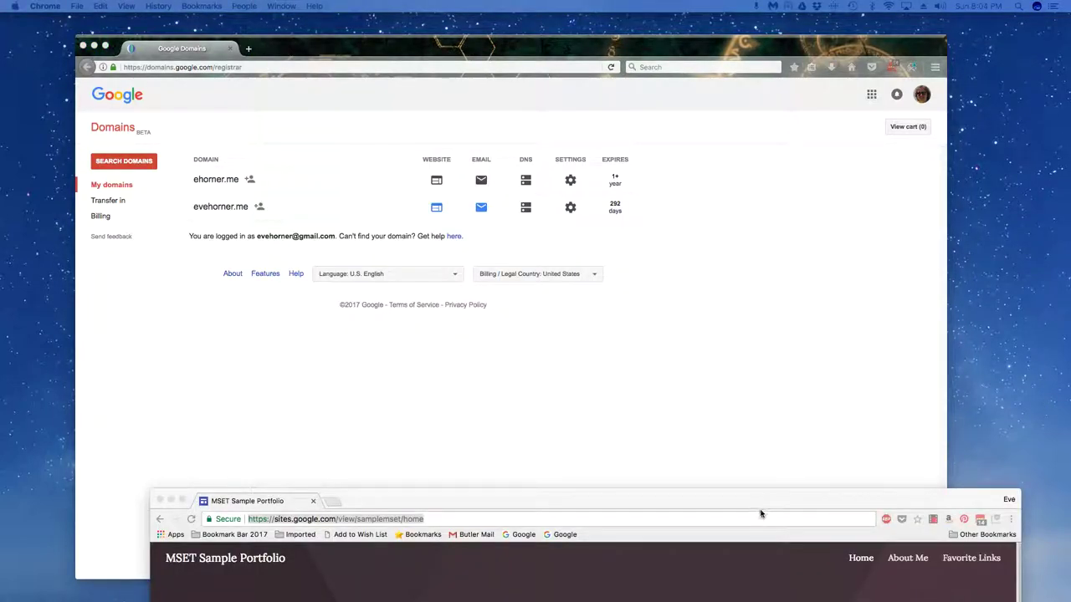
left_click_drag(762, 506, 717, 245)
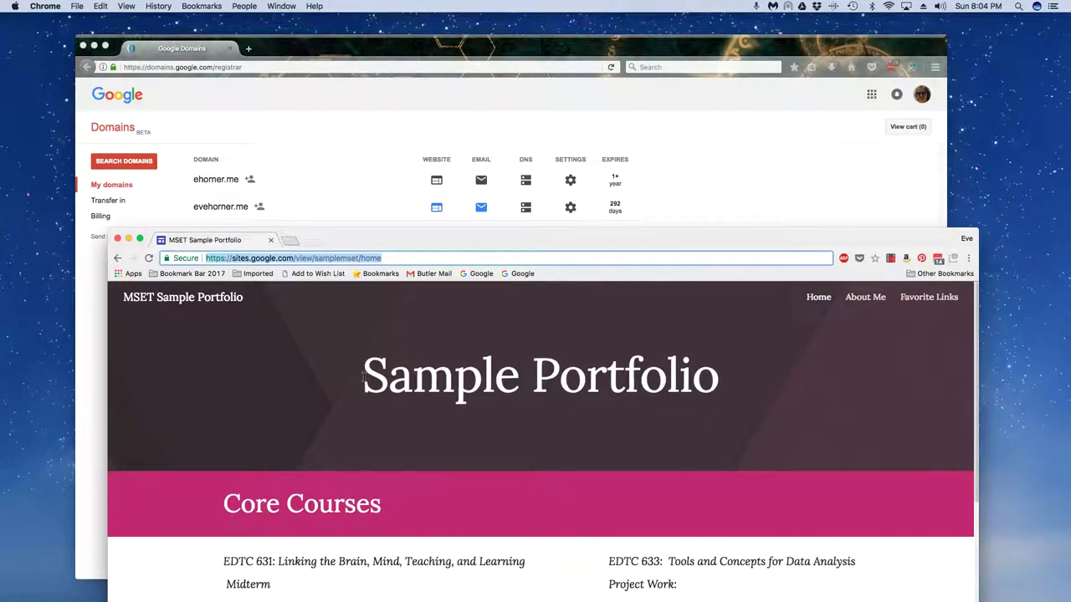
left_click_drag(362, 378, 718, 378)
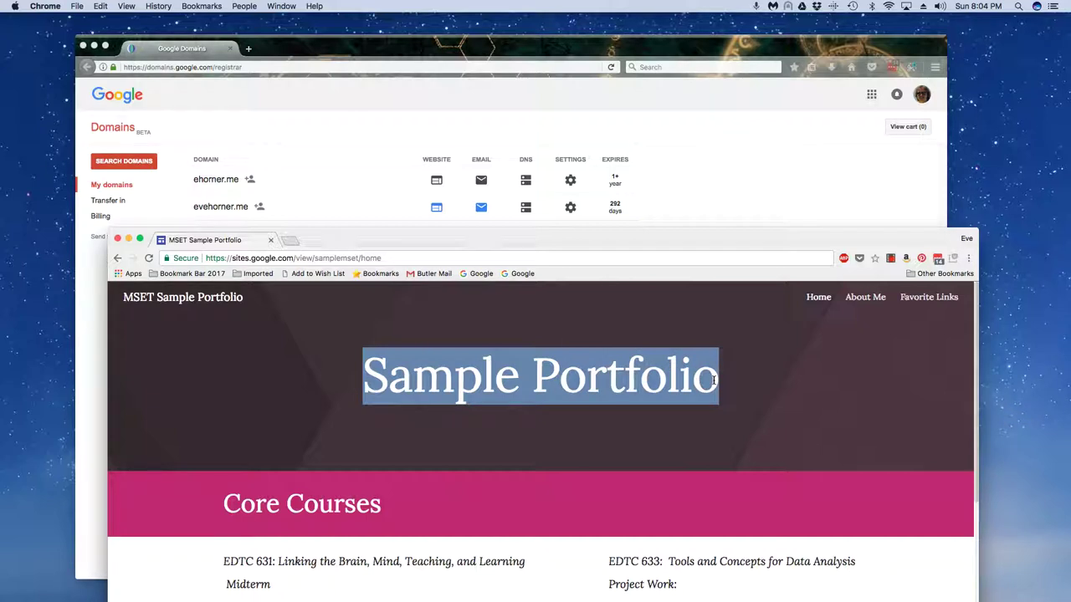
left_click_drag(431, 243, 437, 254)
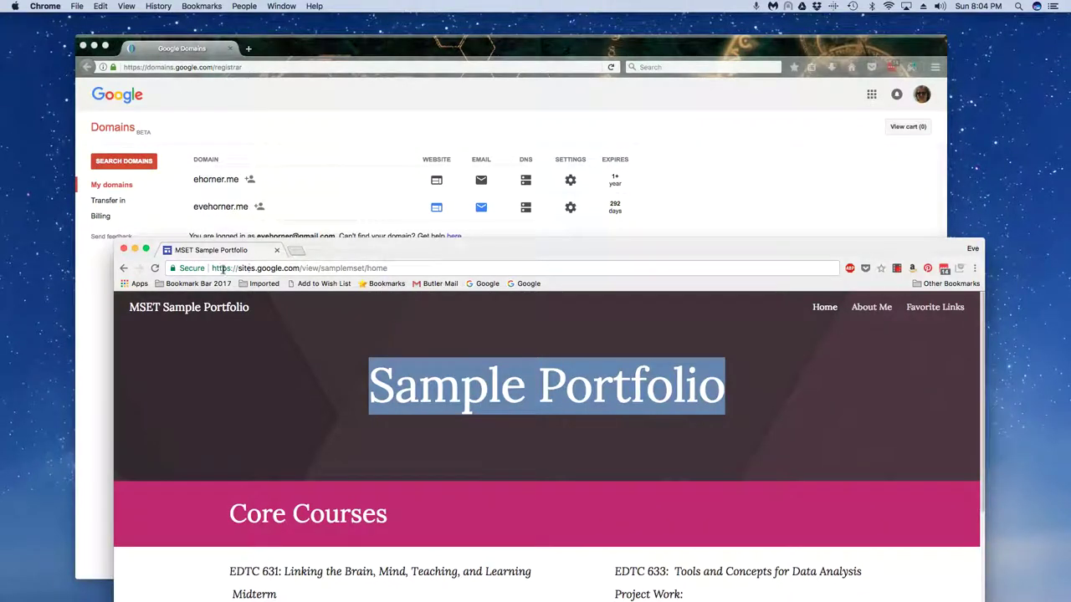
left_click(405, 268)
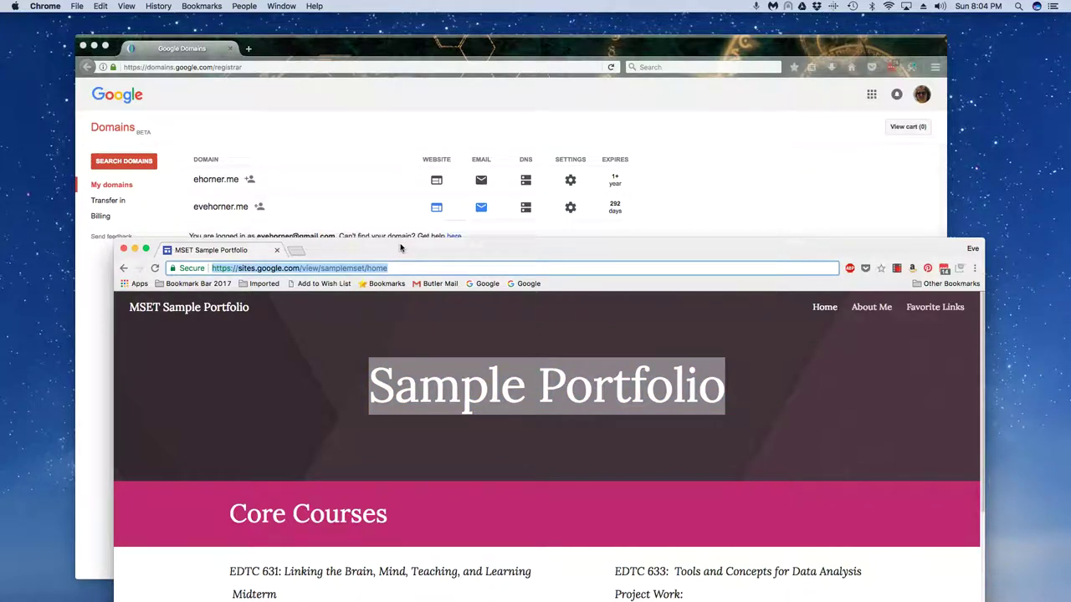
left_click_drag(401, 248, 404, 273)
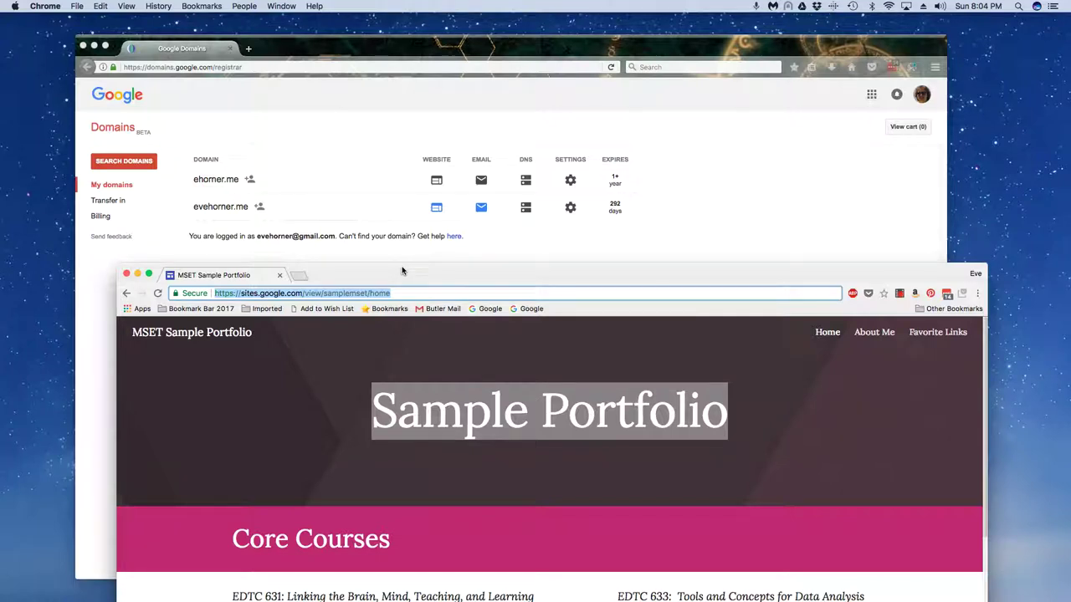
left_click(399, 292)
left_click_drag(400, 293, 202, 290)
key("super+c")
left_click_drag(393, 279, 569, 378)
left_click(209, 332)
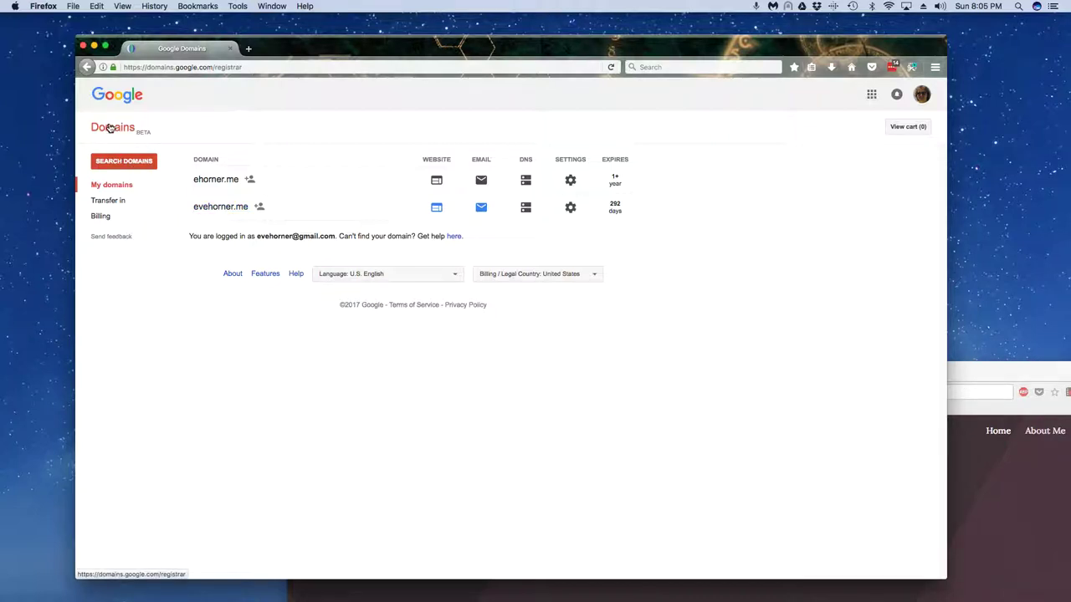
Scroll evehorner.me's website page past the partner site builders to the forwarding option.
left_click(222, 207)
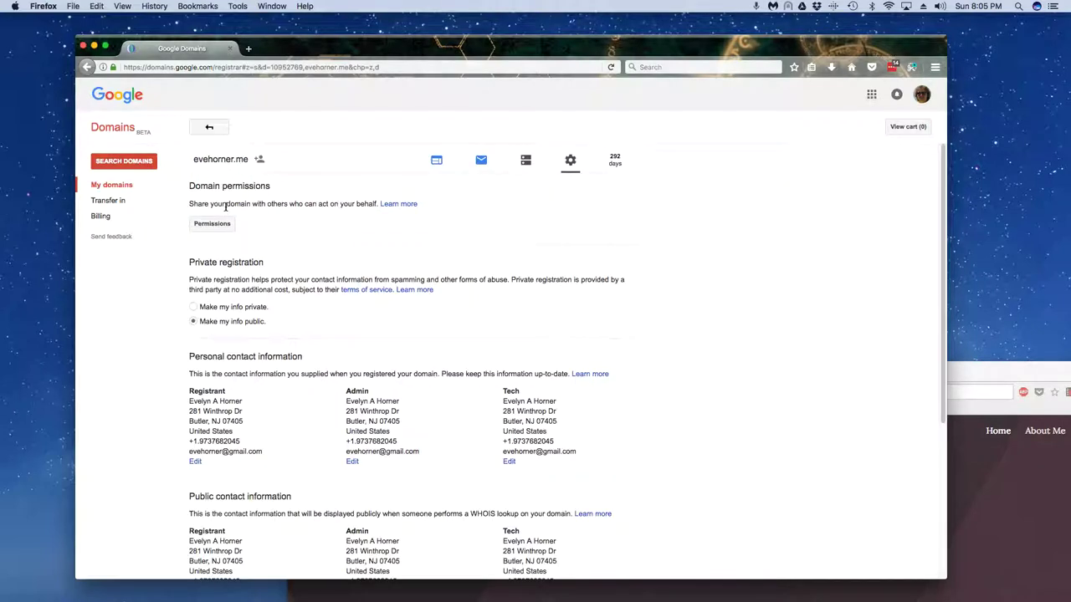
left_click(111, 159)
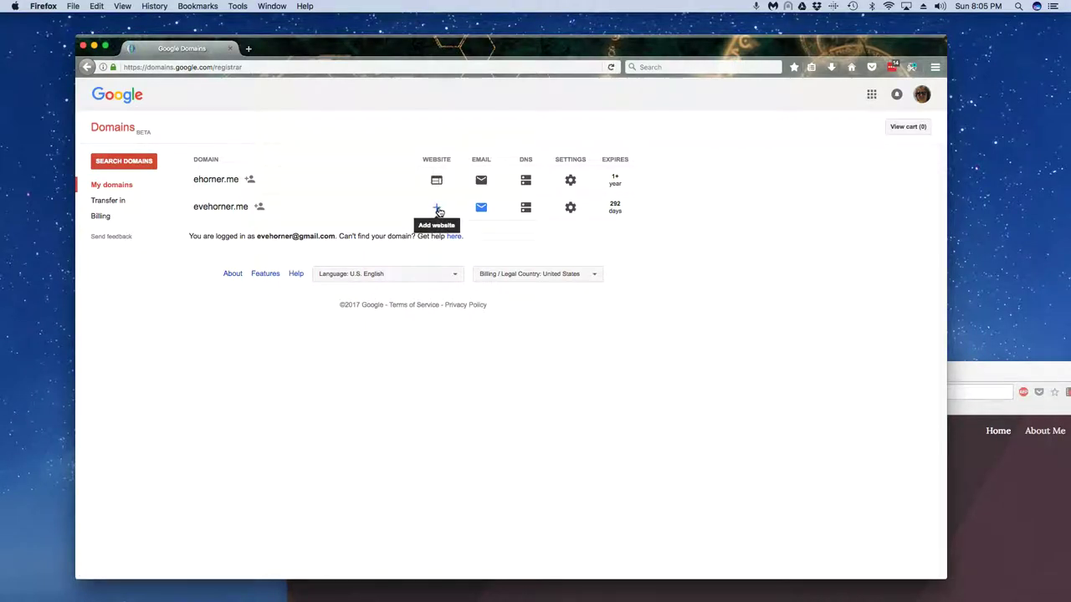
left_click(438, 209)
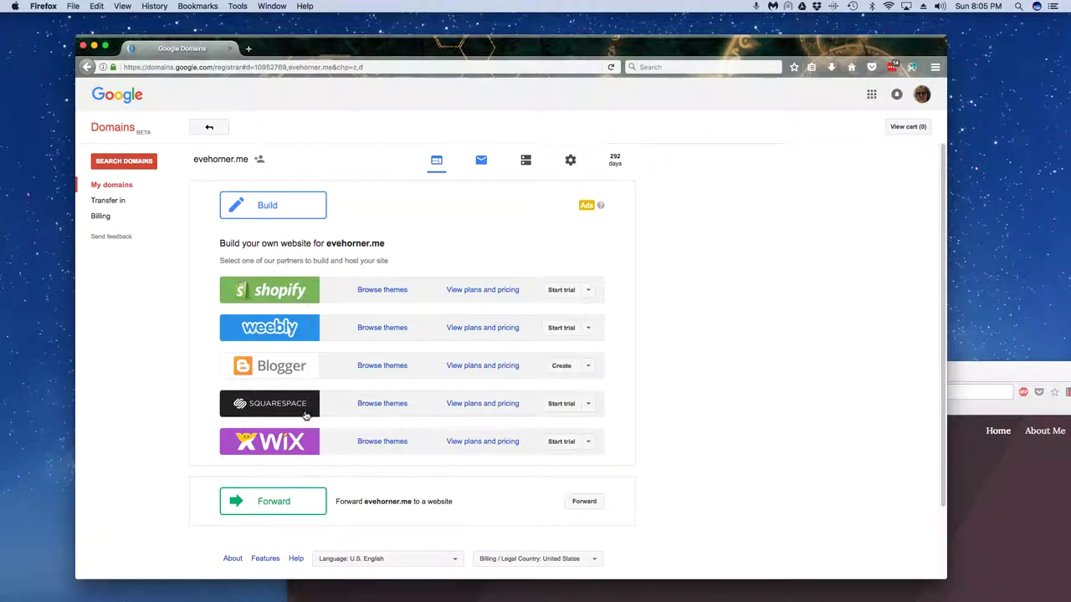
scroll(322, 401, "down", 2)
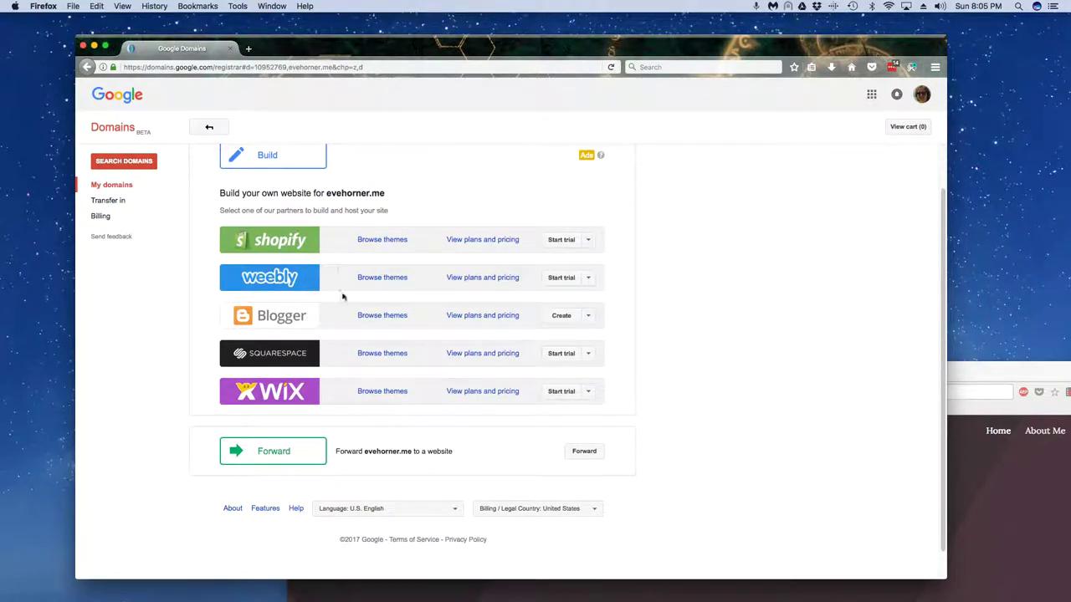
scroll(364, 338, "down", 1)
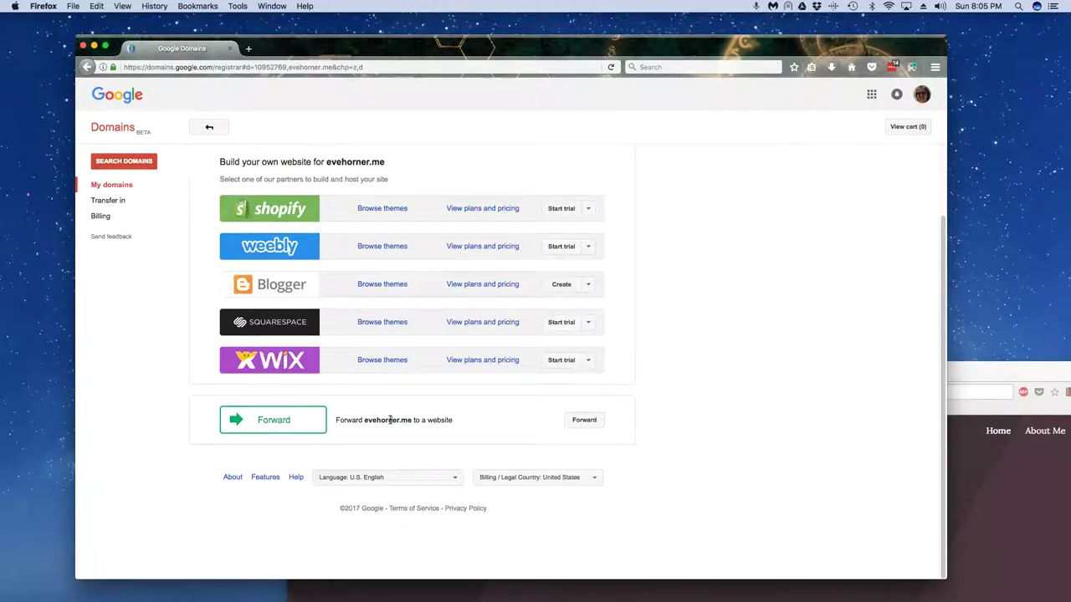
left_click(285, 427)
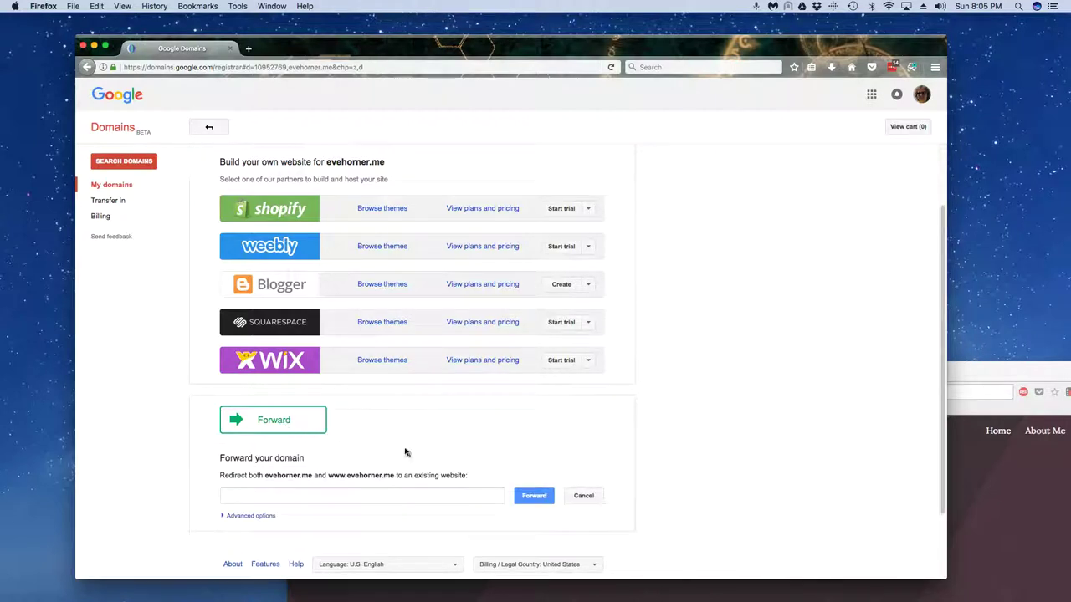
scroll(406, 447, "down", 3)
left_click(269, 409)
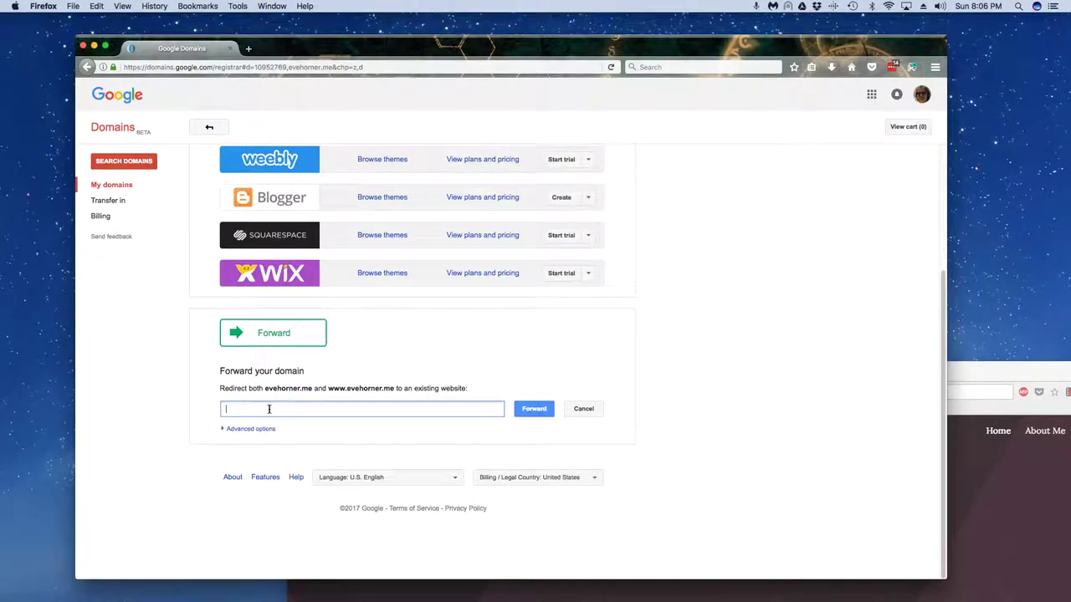
key("super+v")
Check the address against the portfolio window and save the temporary (302) forward.
left_click(1011, 380)
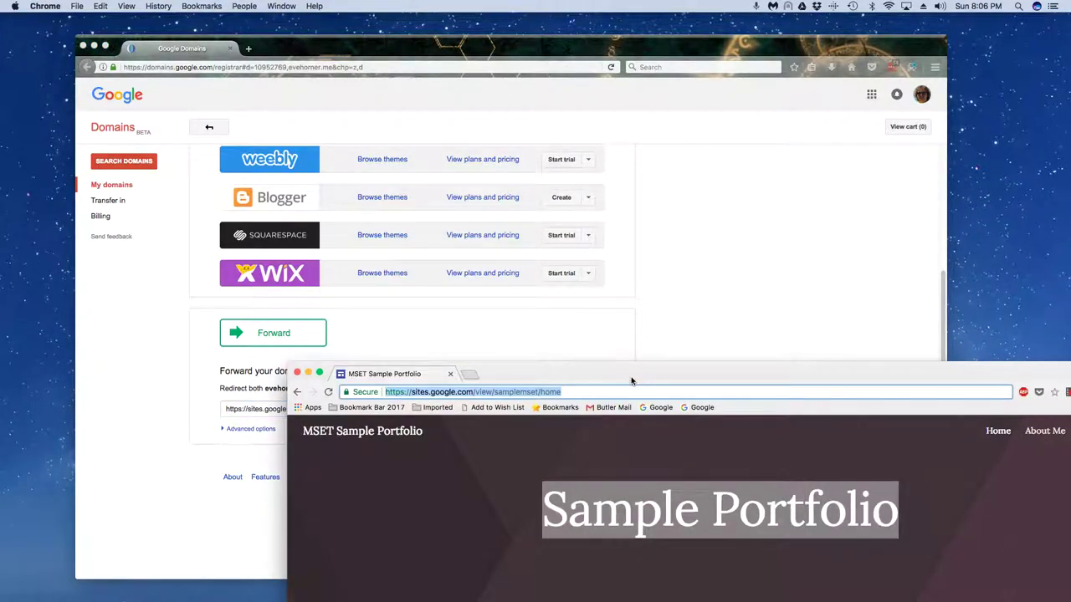
left_click_drag(633, 378, 753, 391)
left_click(734, 335)
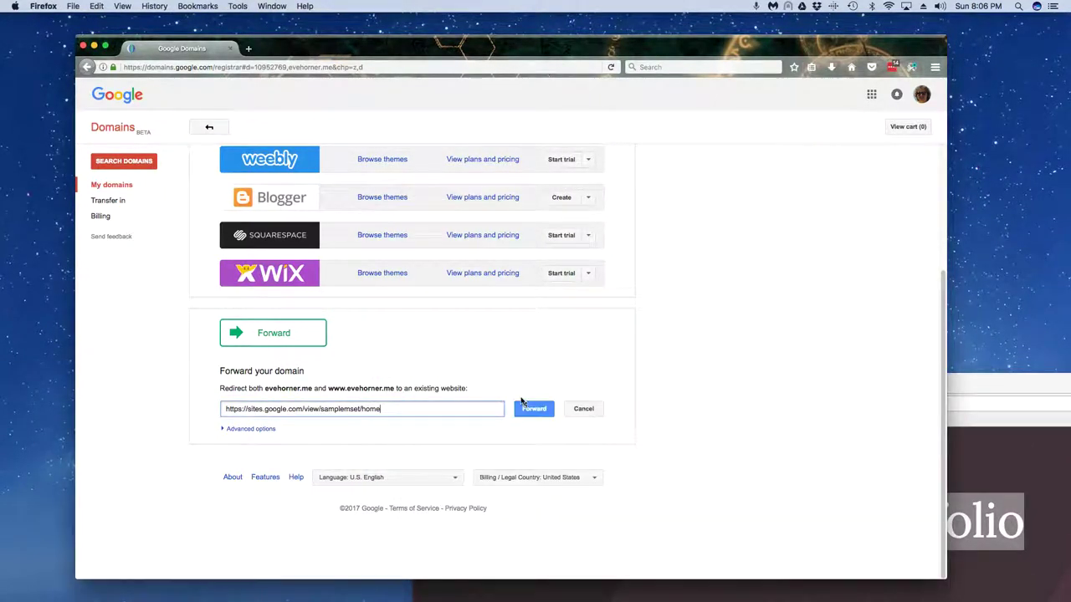
left_click(531, 414)
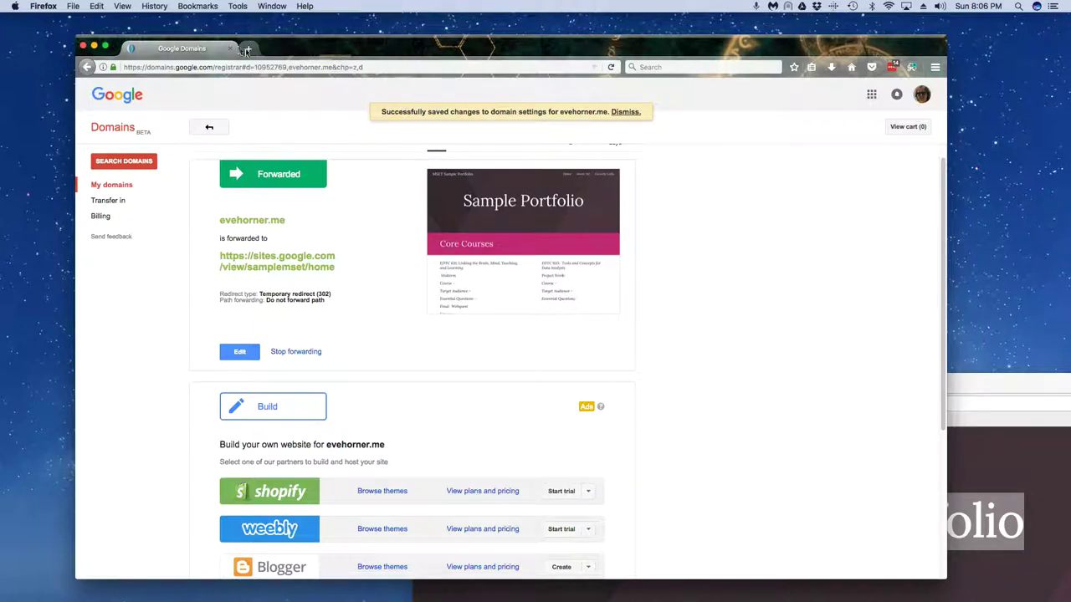
Start entering evehorner.me in a new Firefox tab to test the redirect.
left_click(247, 49)
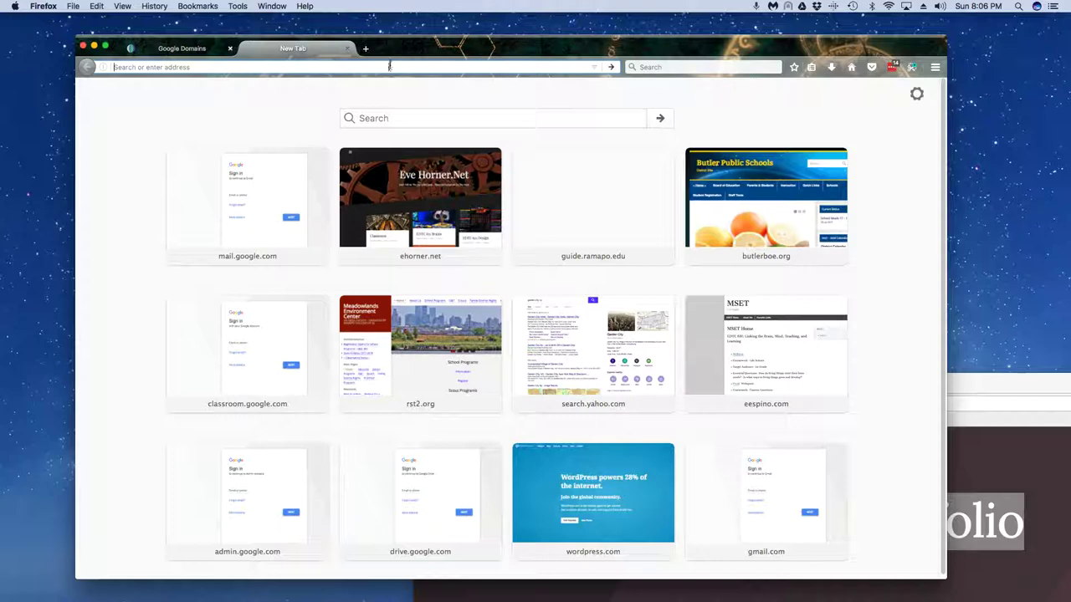
type("evehorner.me/")
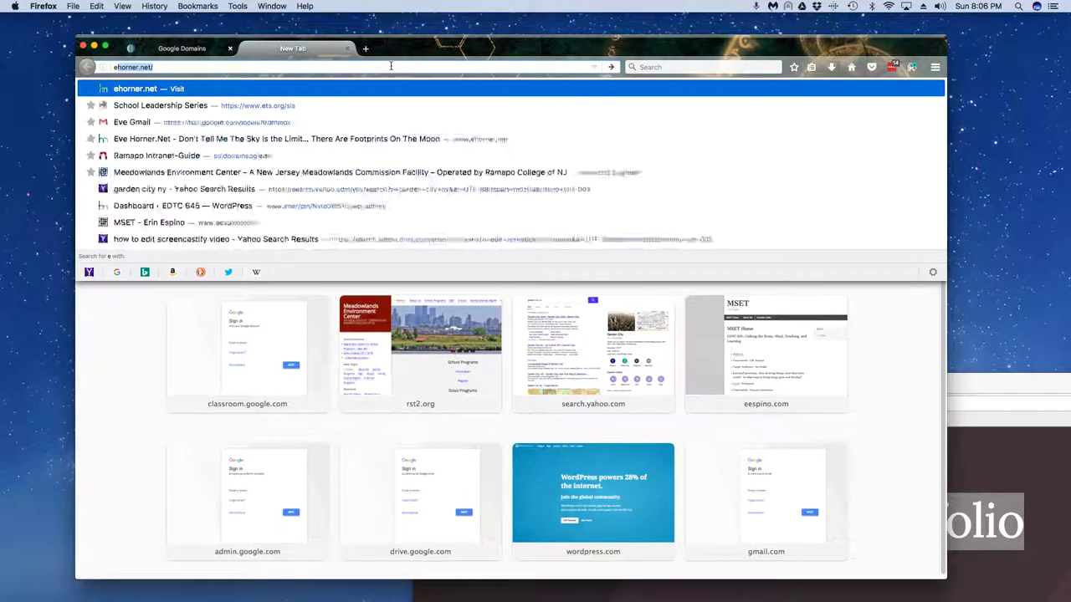